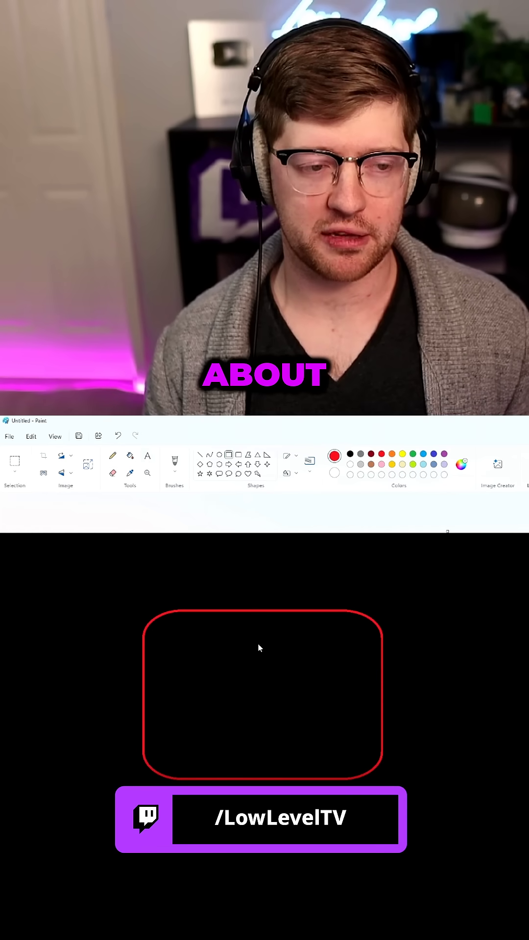
Place a red 'ARM Cortex A5' text label just under the rounded rectangle's bottom edge.
left_click(147, 456)
left_click(175, 816)
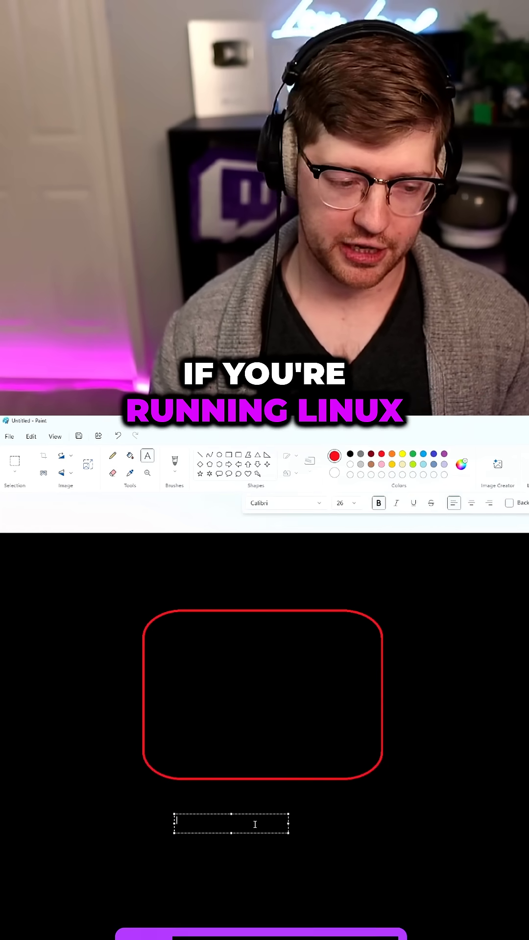
type("ARM CortE")
type("ex A5")
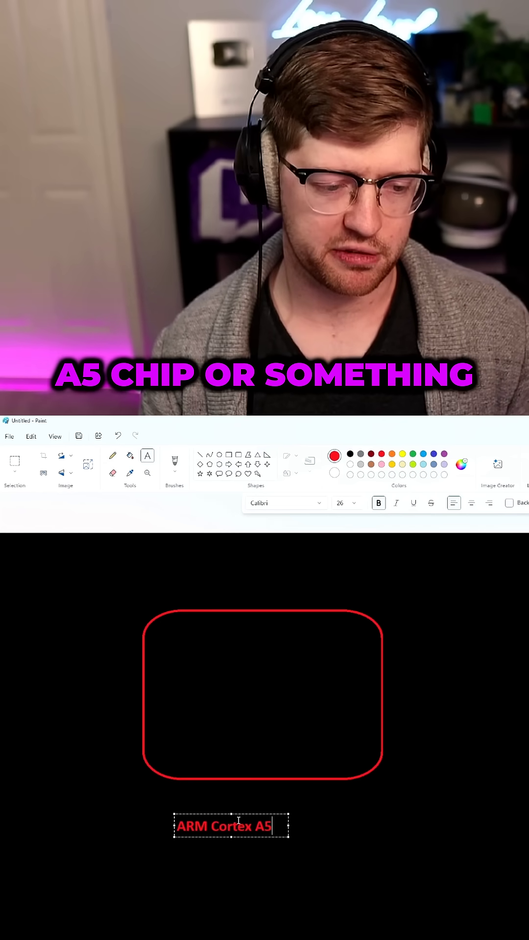
left_click_drag(242, 814, 265, 779)
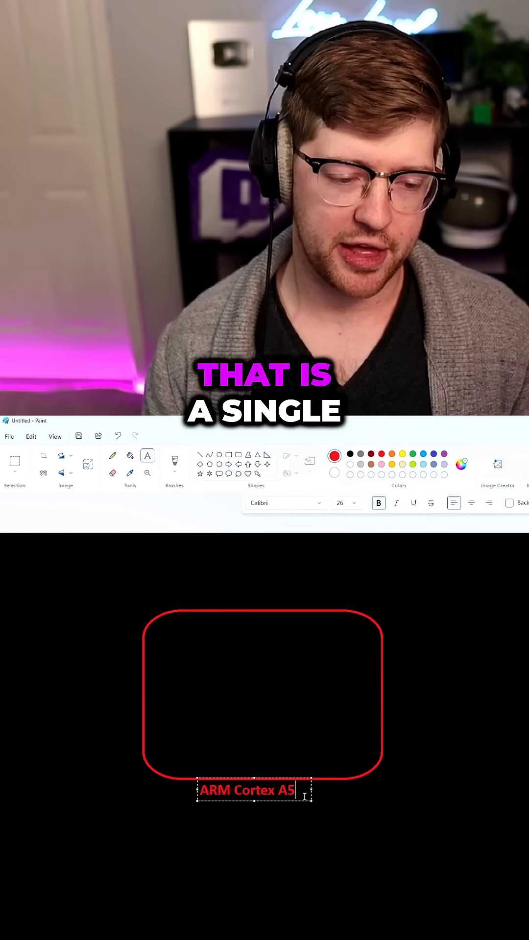
left_click(194, 831)
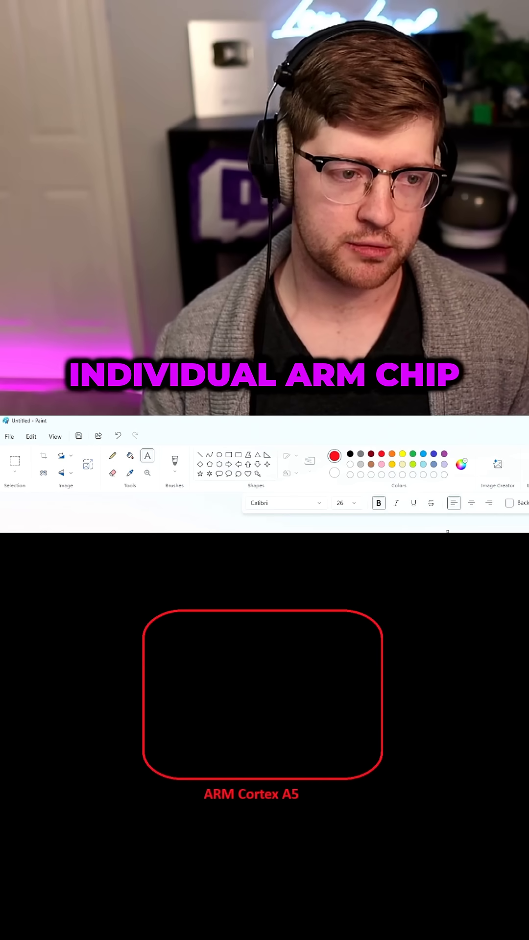
Draw a smaller red rounded rectangle inside the outer box and add a 'Linux' text area in it.
left_click(238, 455)
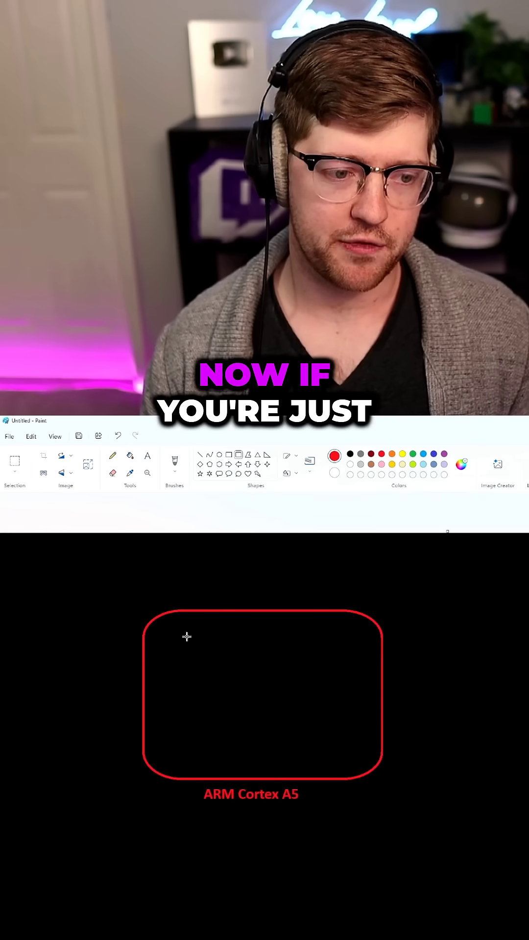
mouse_move(186, 637)
left_mouse_down()
mouse_move(340, 755)
mouse_move(328, 758)
mouse_move(336, 762)
left_mouse_up()
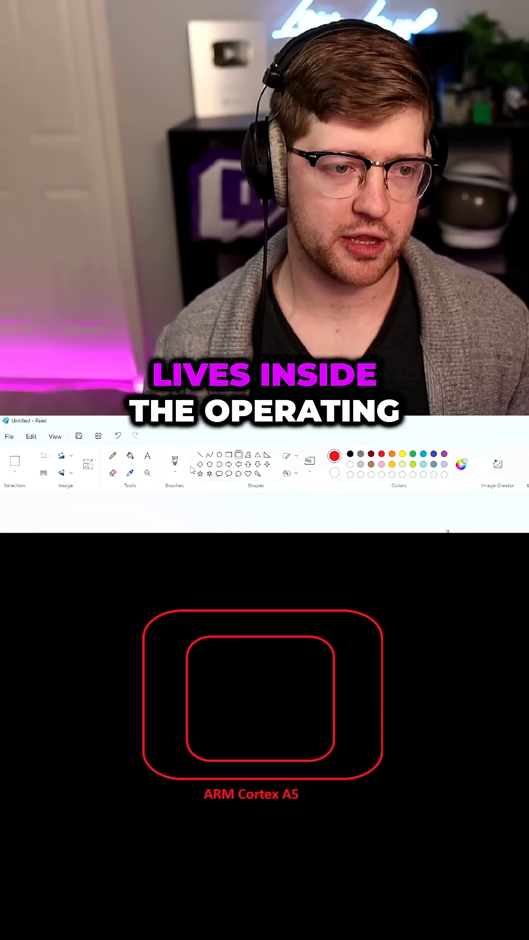
left_click(147, 455)
left_click_drag(218, 709, 336, 730)
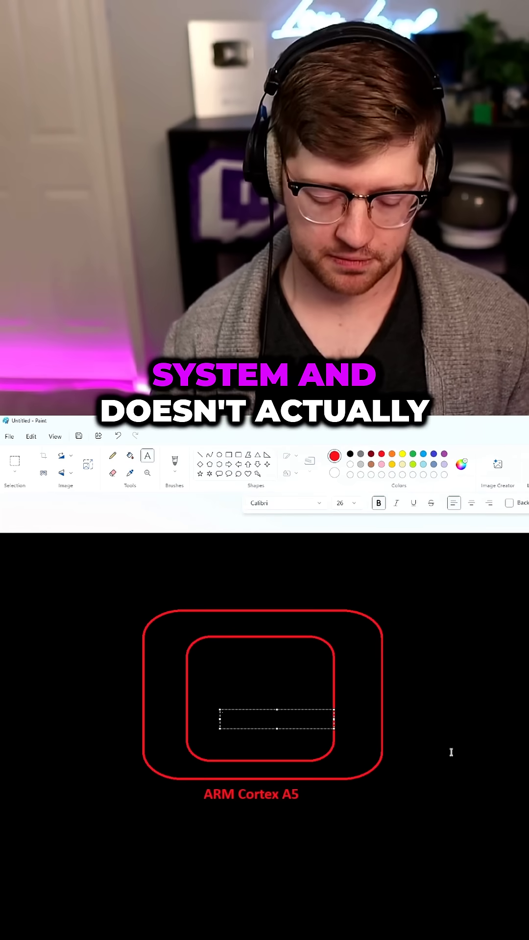
type("Linux")
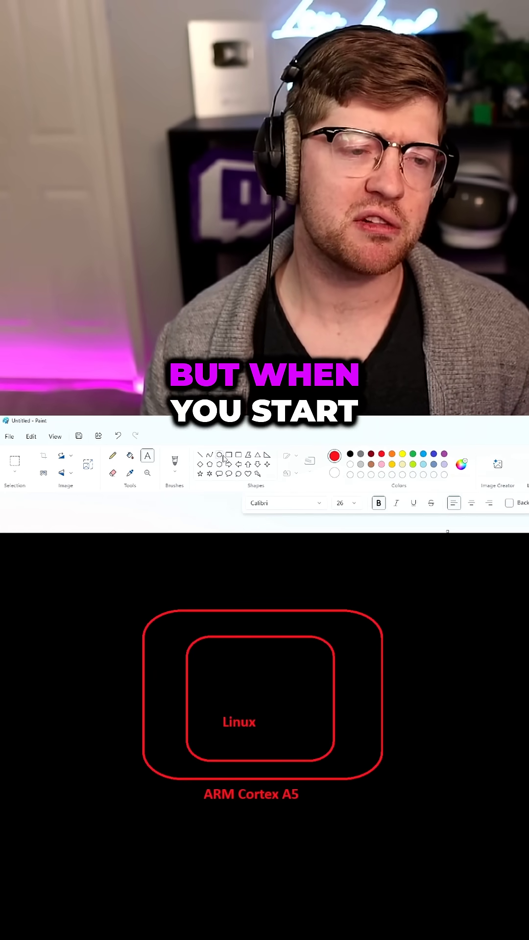
Draw a red rounded box left of the diagram, redrawing it once to adjust its size.
left_click(239, 456)
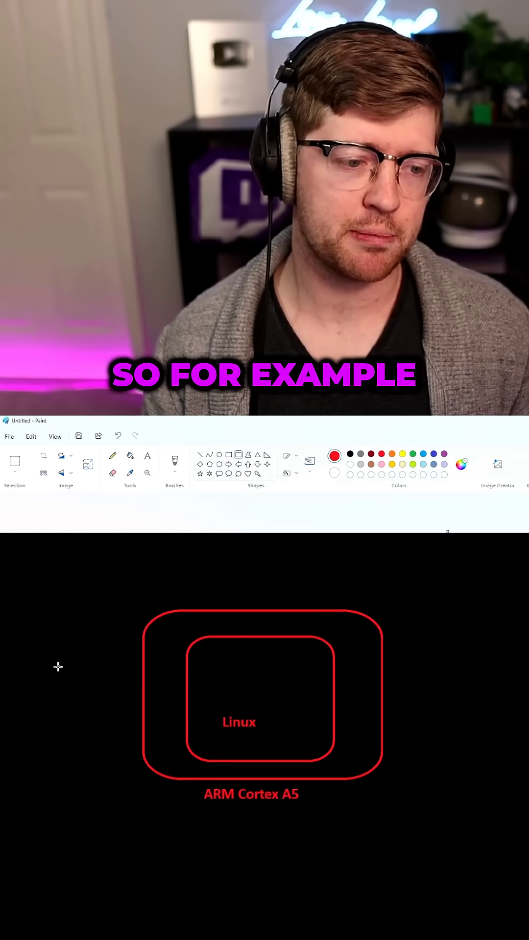
left_click_drag(15, 607, 145, 787)
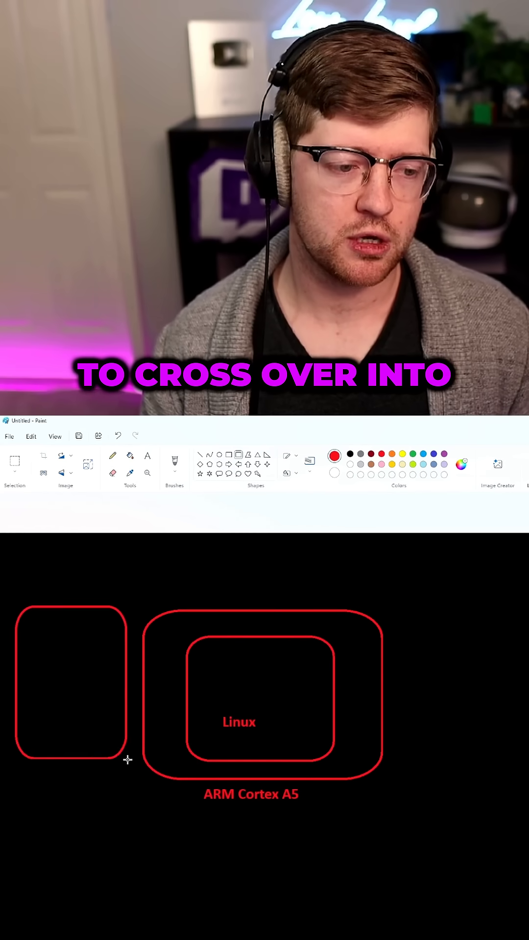
key("ctrl+z")
mouse_move(8, 617)
left_mouse_down()
mouse_move(150, 789)
mouse_move(133, 767)
left_mouse_up()
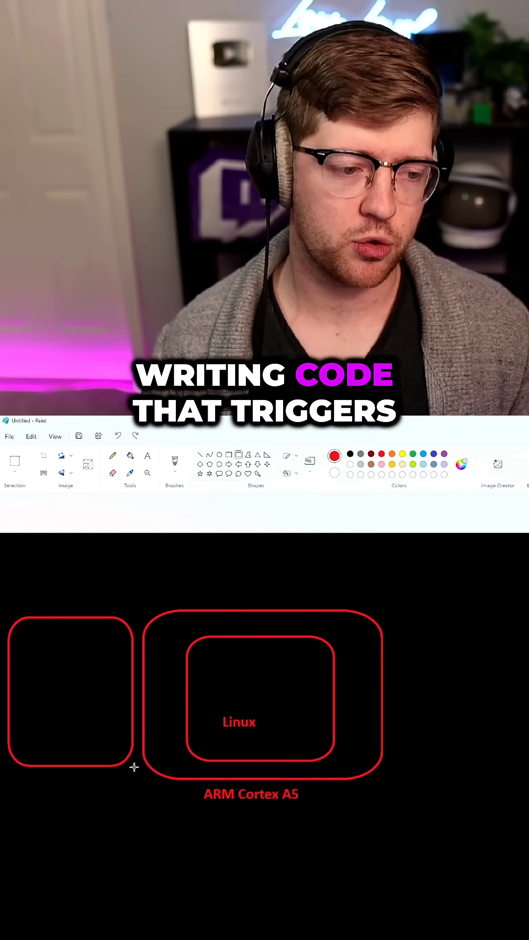
Add the 'LED / UART' label beneath the left box.
left_click(147, 457)
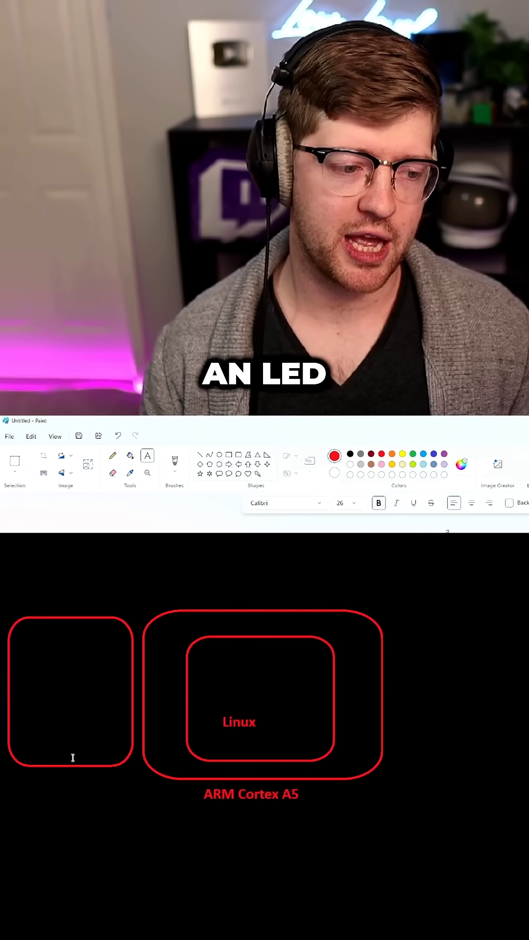
left_click(51, 782)
type("LED / ")
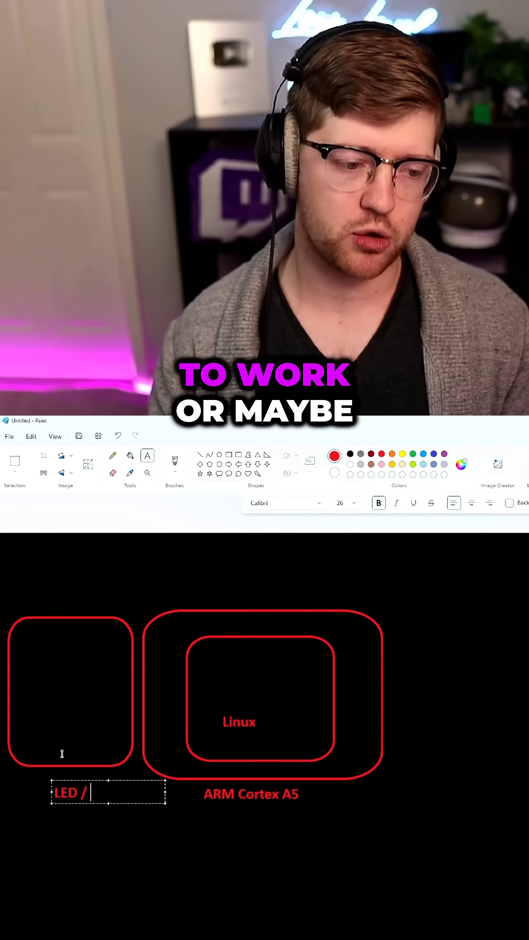
type("UART")
left_click_drag(131, 782, 108, 770)
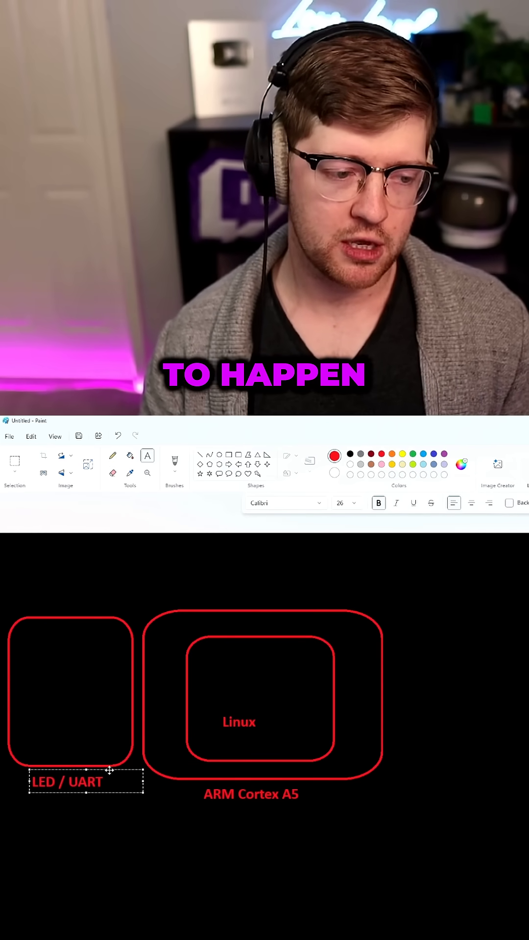
left_click(157, 787)
left_click(234, 456)
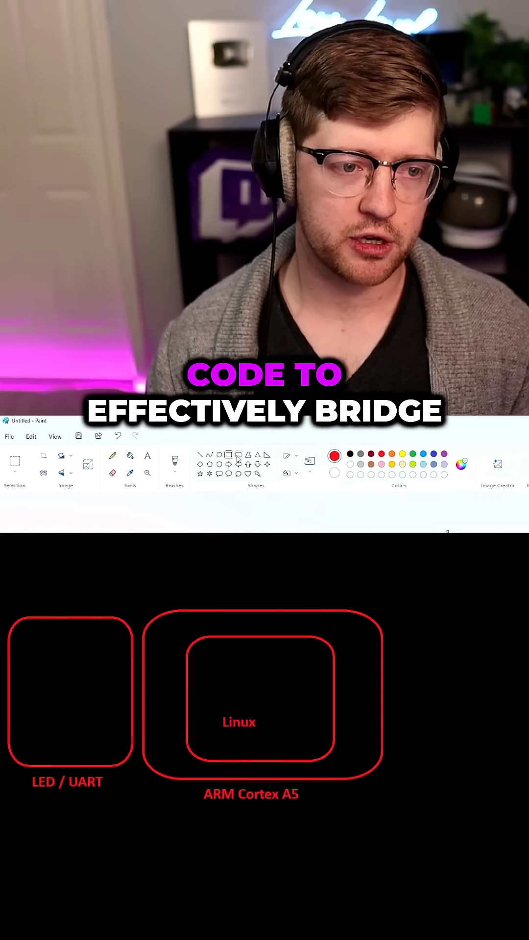
Draw a tall narrow green rounded rectangle spanning the gap between the two red boxes.
left_click_drag(118, 602, 158, 787)
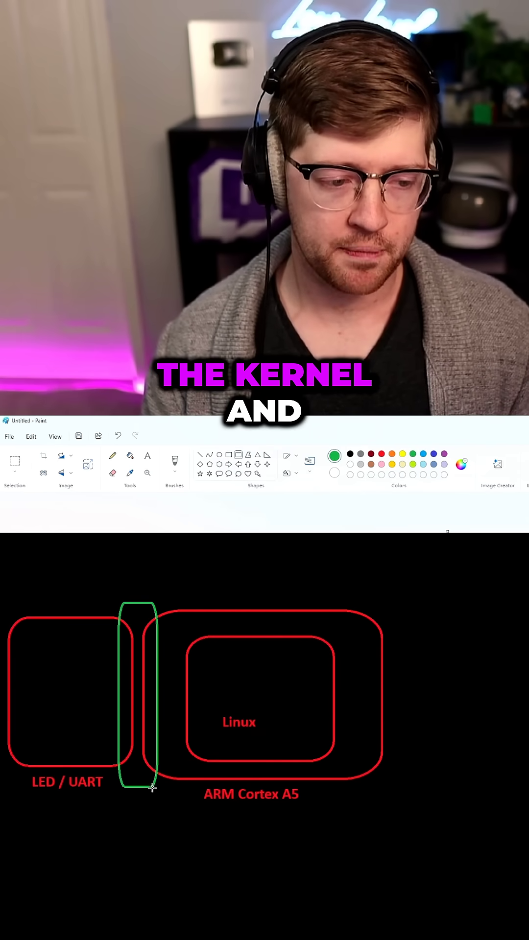
left_click(147, 456)
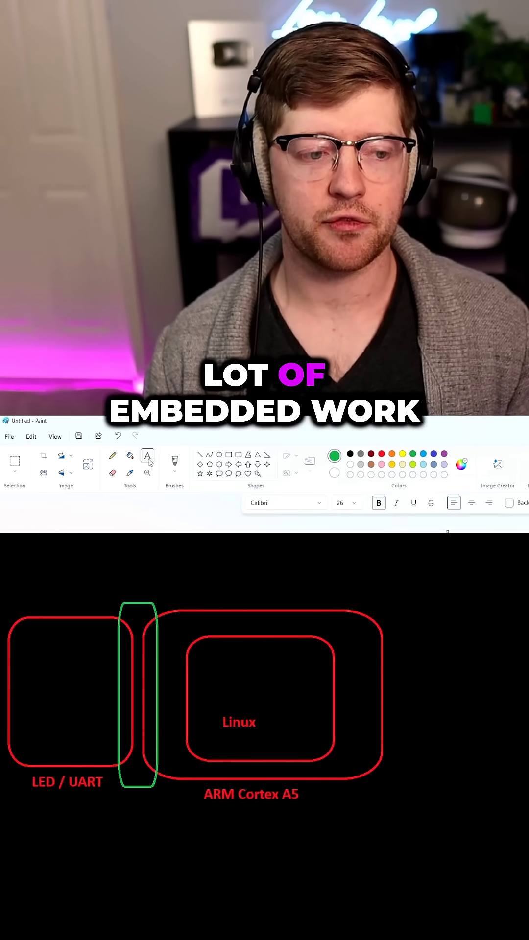